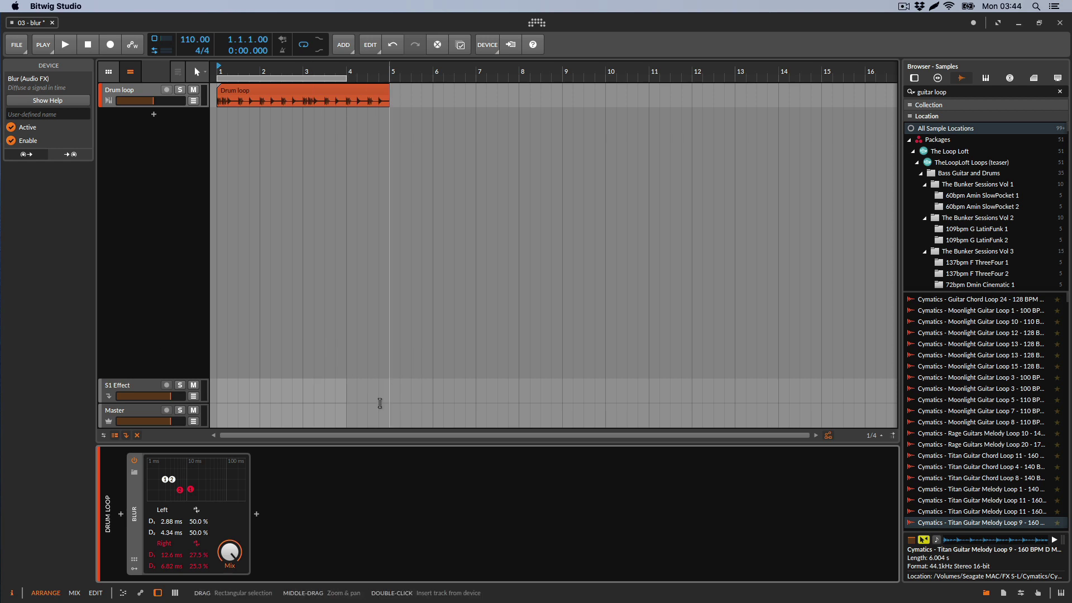
pyautogui.click(134, 461)
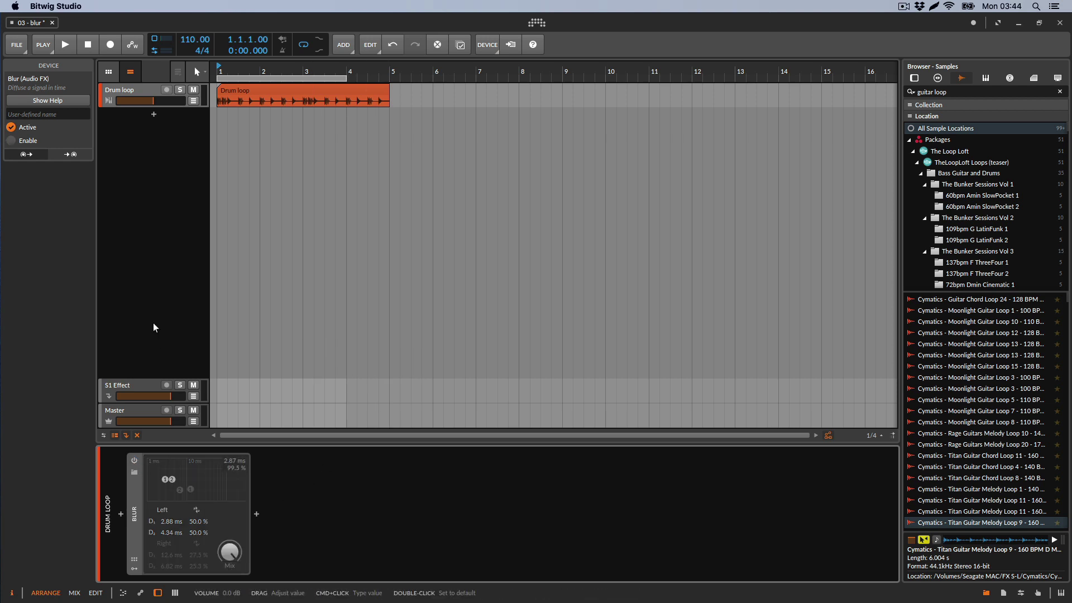
pyautogui.press('space')
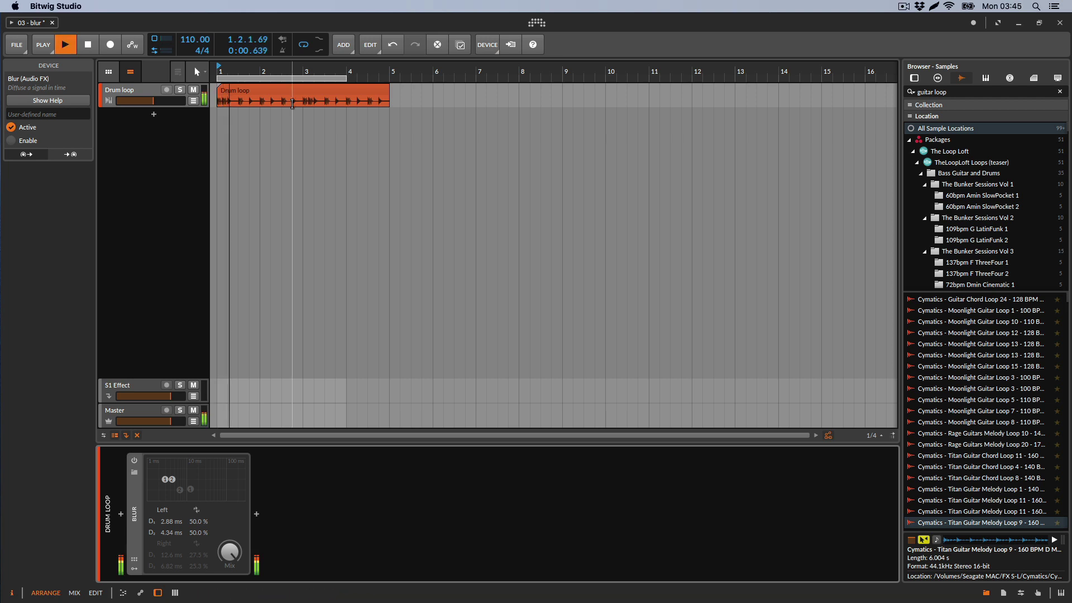
pyautogui.click(84, 46)
pyautogui.press('space')
pyautogui.click(84, 45)
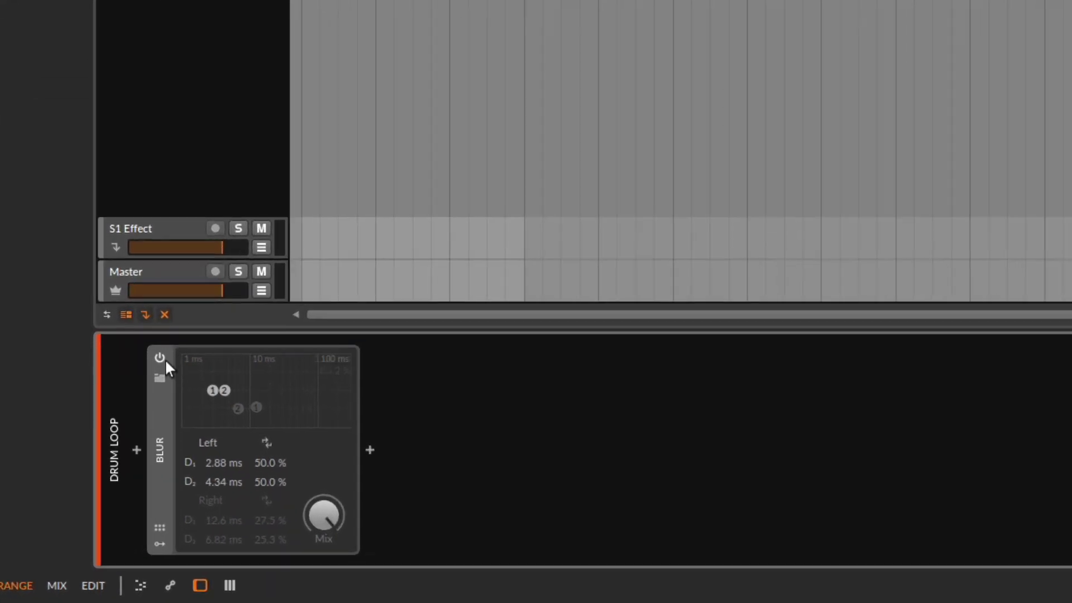
pyautogui.click(140, 432)
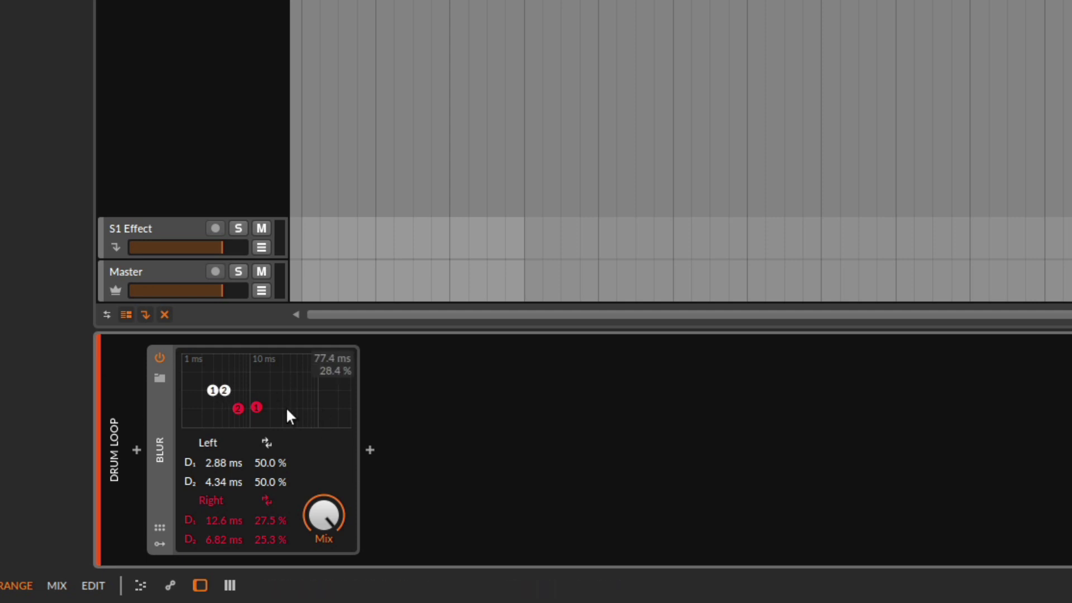
# - Collapse all four Blur nodes to 1.00 ms with 0% feedback, play the loop, then bypass Blur
pyautogui.moveTo(223, 390); pyautogui.dragTo(166, 439)
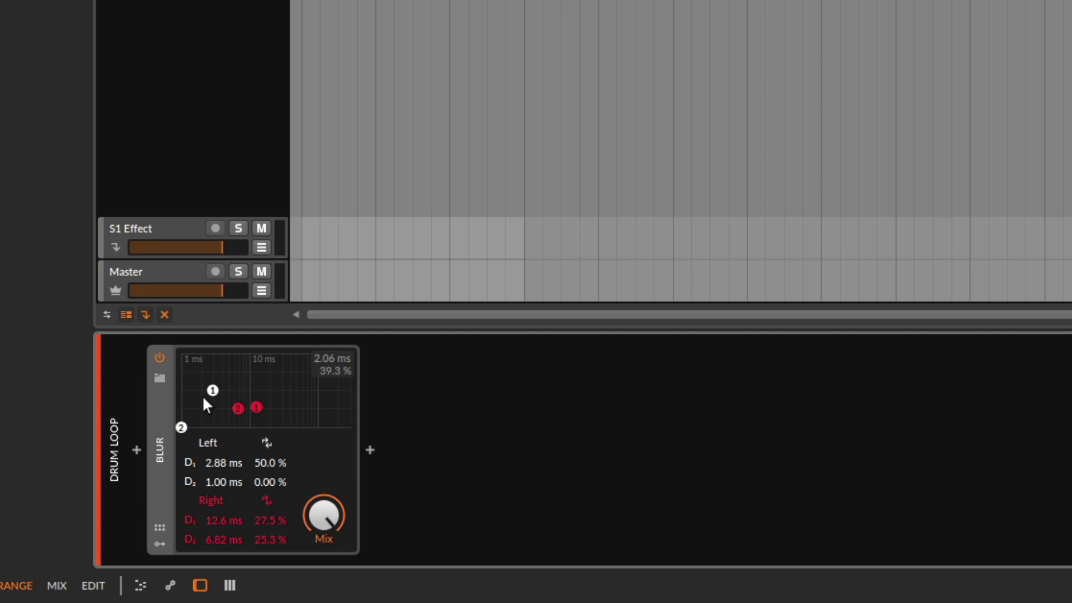
pyautogui.moveTo(218, 392); pyautogui.dragTo(160, 471)
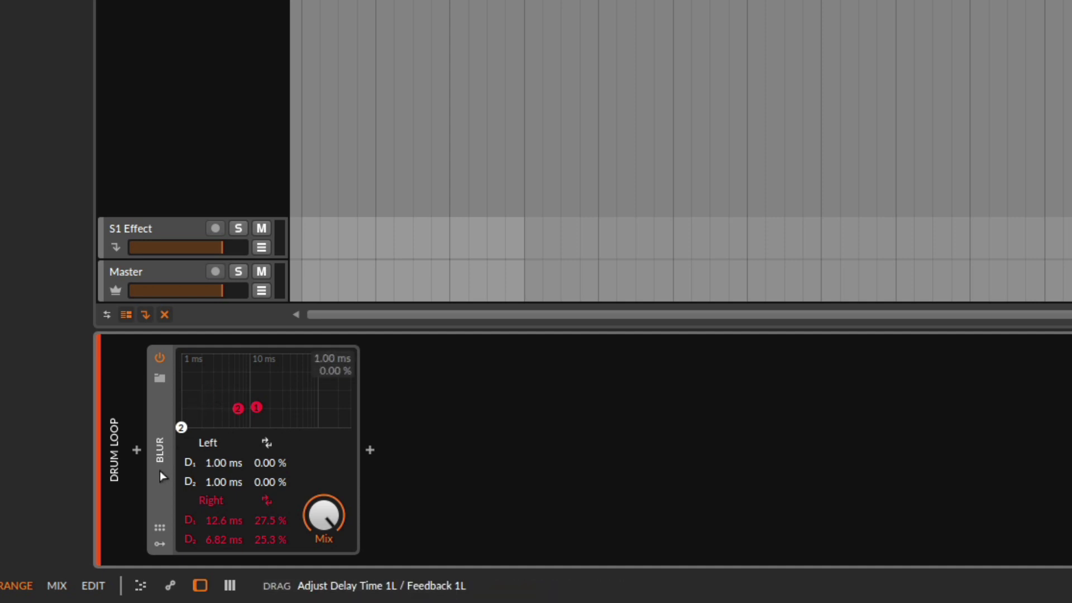
pyautogui.moveTo(239, 410); pyautogui.dragTo(158, 451)
pyautogui.moveTo(256, 407); pyautogui.dragTo(156, 445)
pyautogui.press('space')
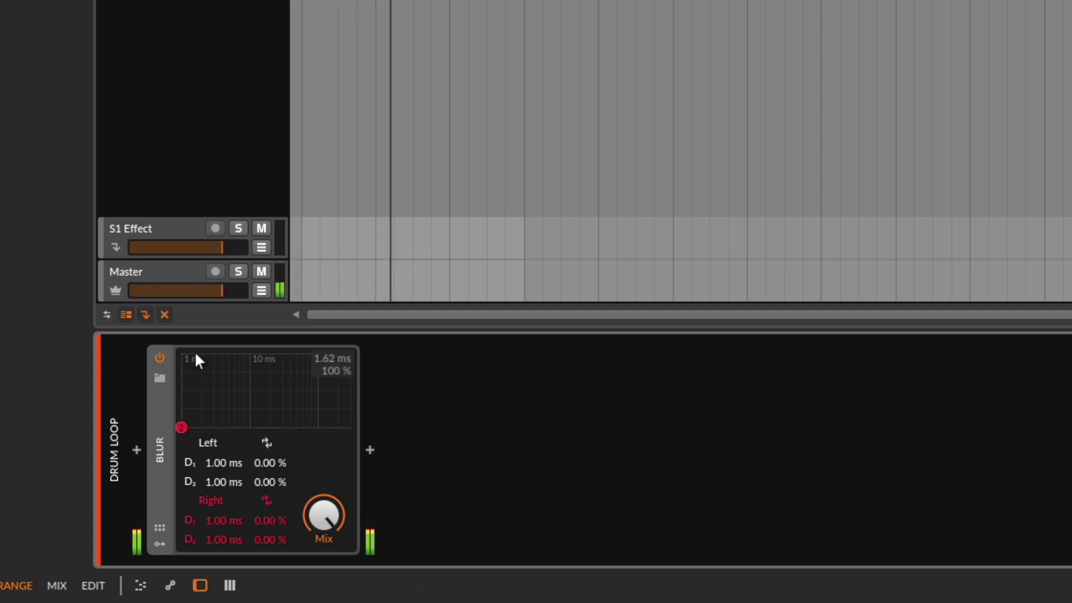
pyautogui.click(161, 358)
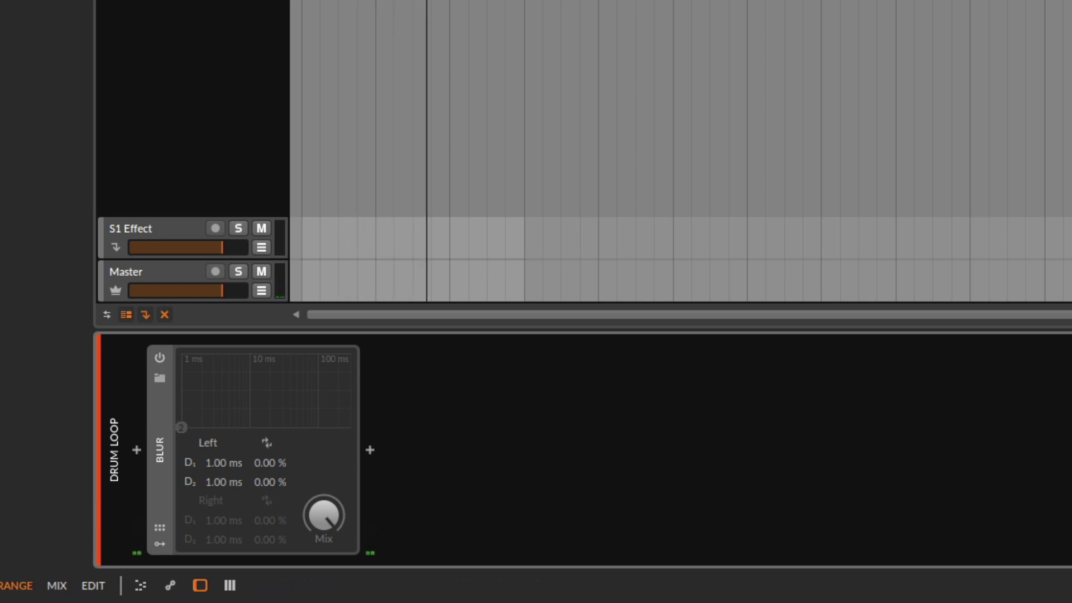
# - Re-enable the Blur and raise left node 1 feedback to 56.2%
pyautogui.click(161, 357)
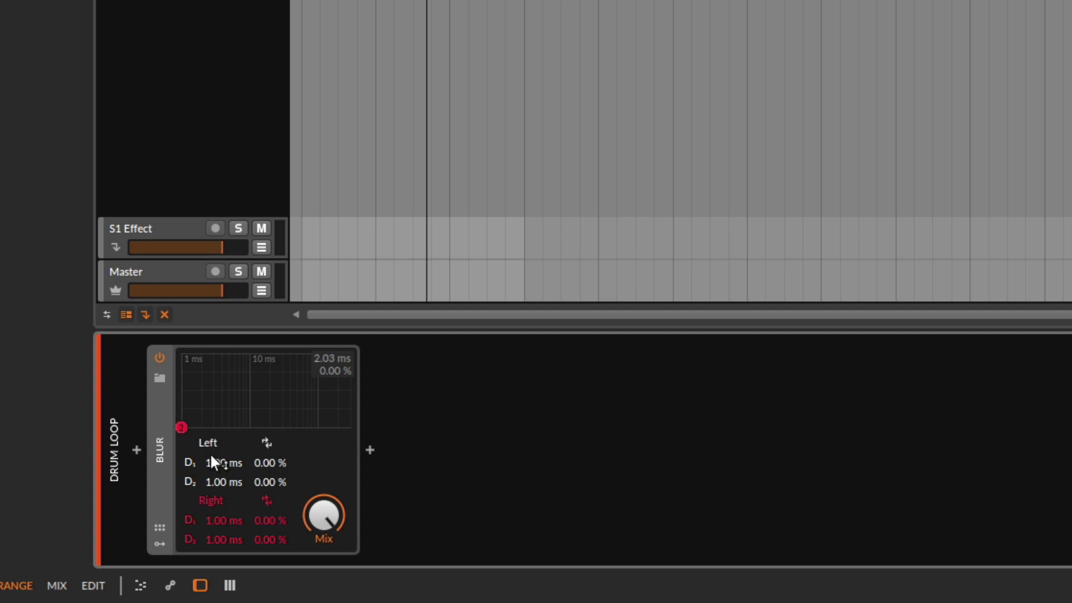
pyautogui.moveTo(223, 463); pyautogui.dragTo(172, 390)
pyautogui.moveTo(180, 392); pyautogui.dragTo(181, 386)
# - Audition the loop and push left node 1 feedback up to 94.4% at 1.00 ms
pyautogui.press('space')
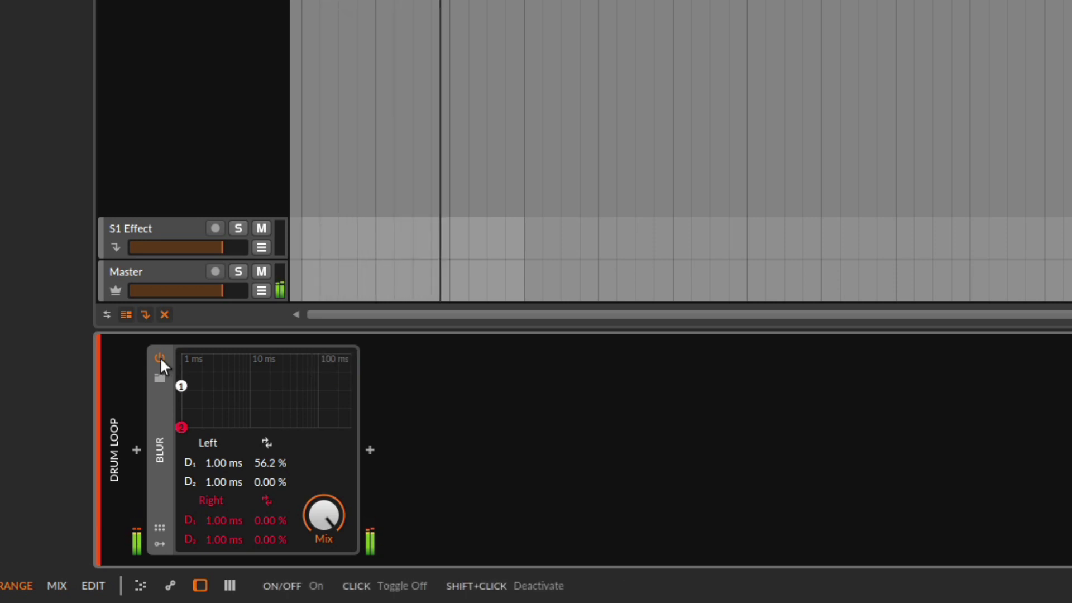
pyautogui.press('space')
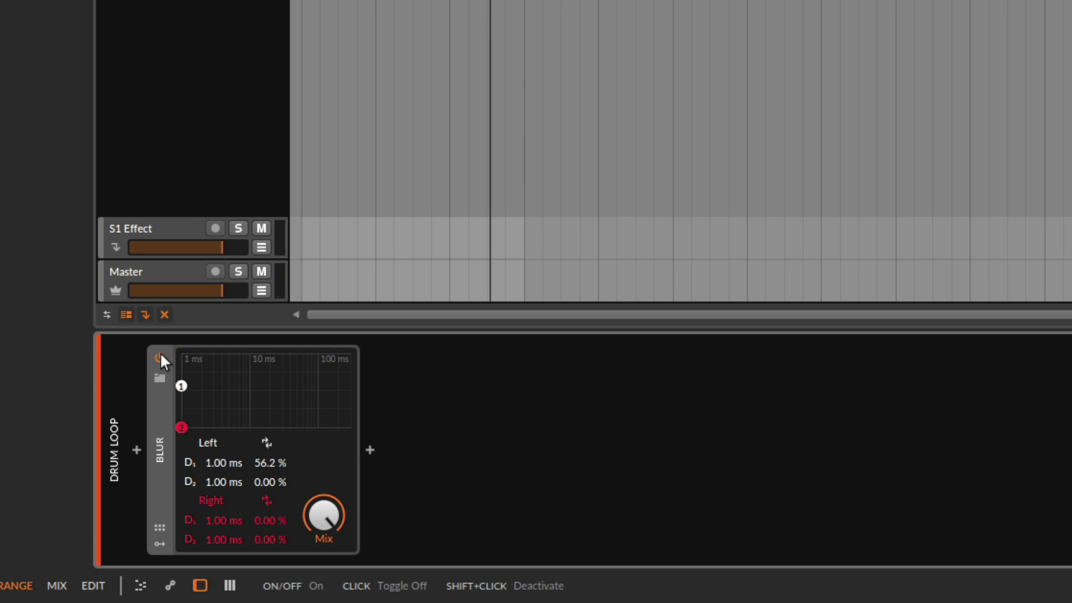
pyautogui.press('space')
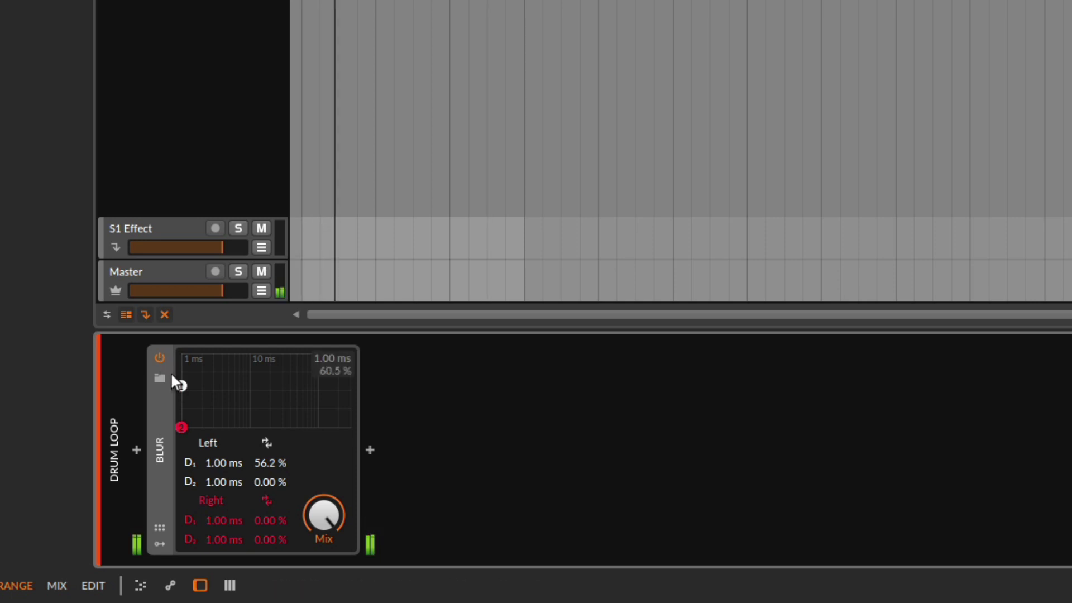
pyautogui.moveTo(181, 387); pyautogui.dragTo(180, 357)
pyautogui.press('space')
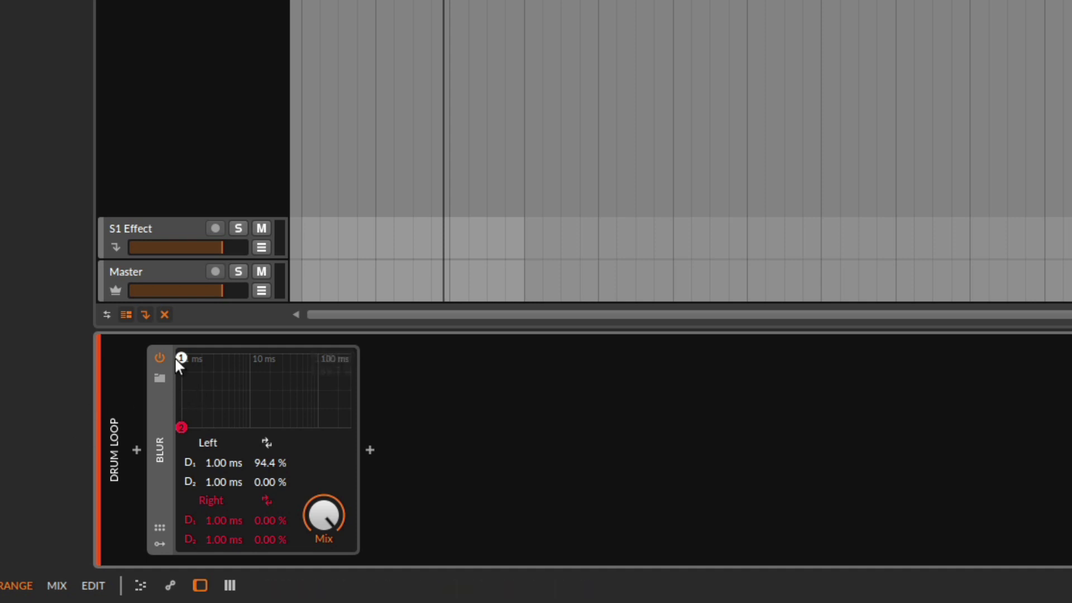
# - Drag left node 1 out to a 200 ms delay at 91.0% feedback while auditioning playback
pyautogui.moveTo(181, 358)
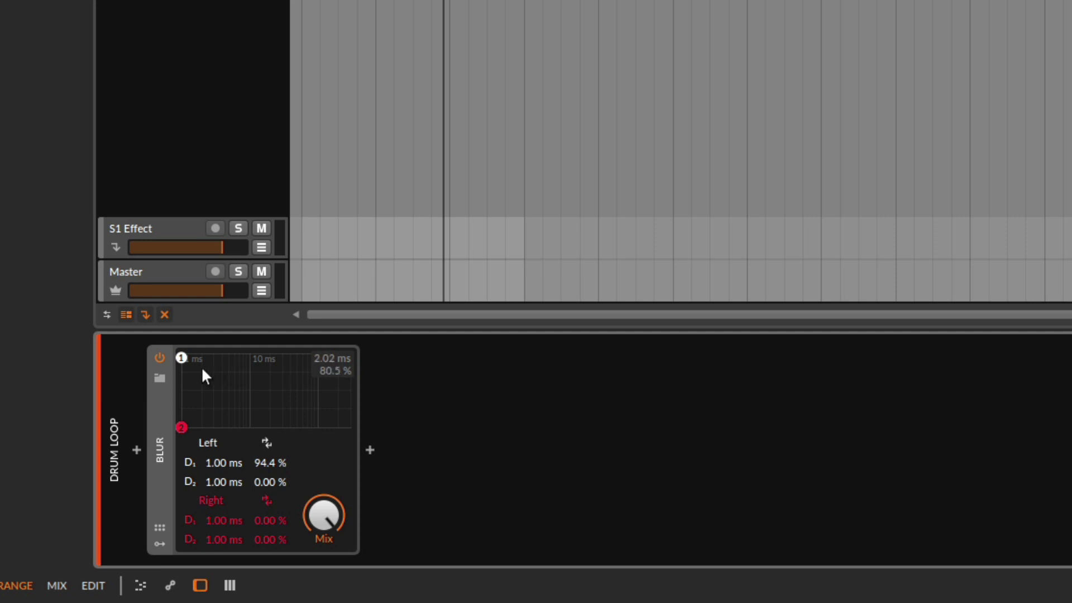
pyautogui.press('space')
pyautogui.moveTo(184, 362); pyautogui.dragTo(275, 357)
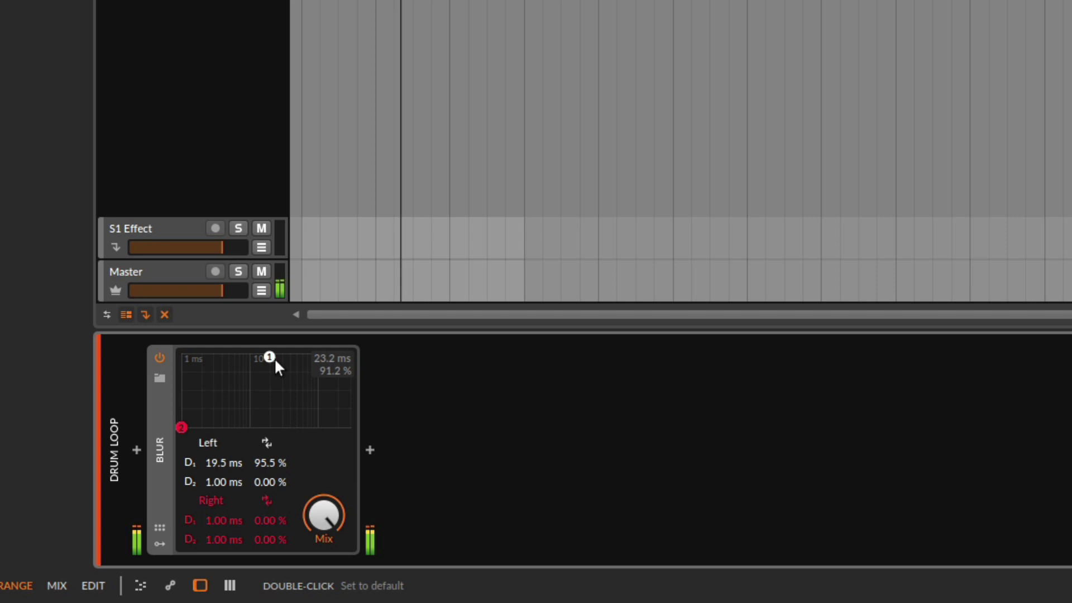
pyautogui.press('space')
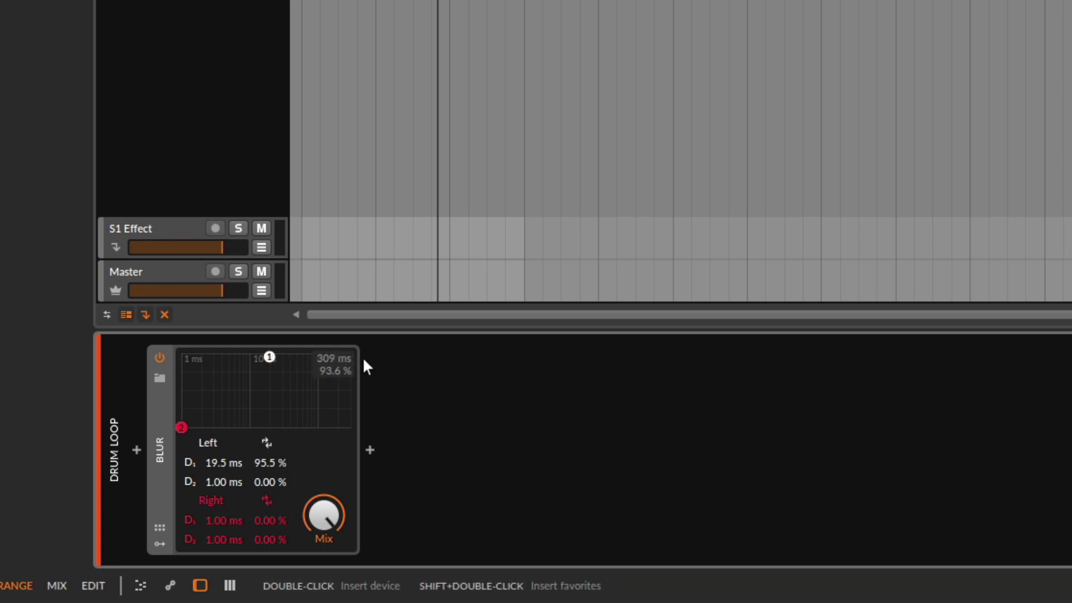
pyautogui.press('space')
pyautogui.moveTo(259, 363); pyautogui.dragTo(341, 361)
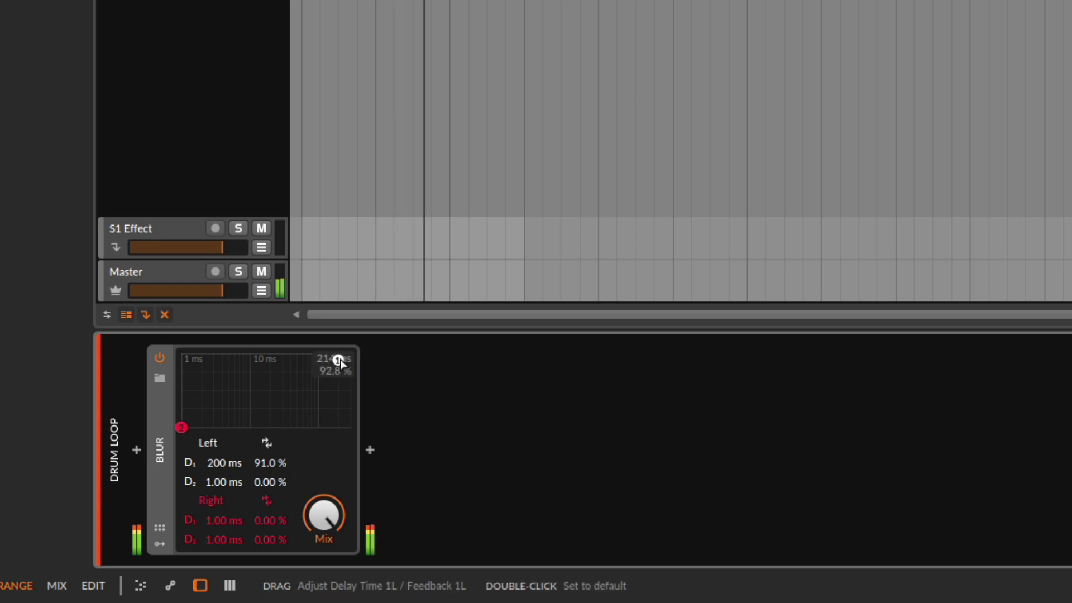
pyautogui.press('space')
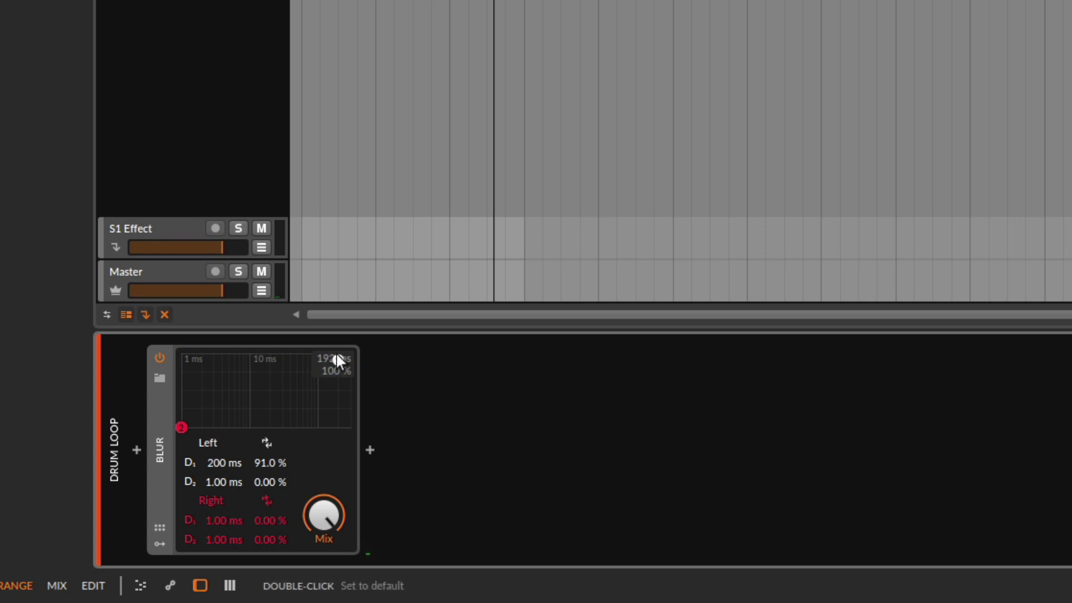
# - Pull left node 1 back to 12.6 ms delay with 34.8% feedback and audition it
pyautogui.moveTo(337, 357); pyautogui.dragTo(254, 404)
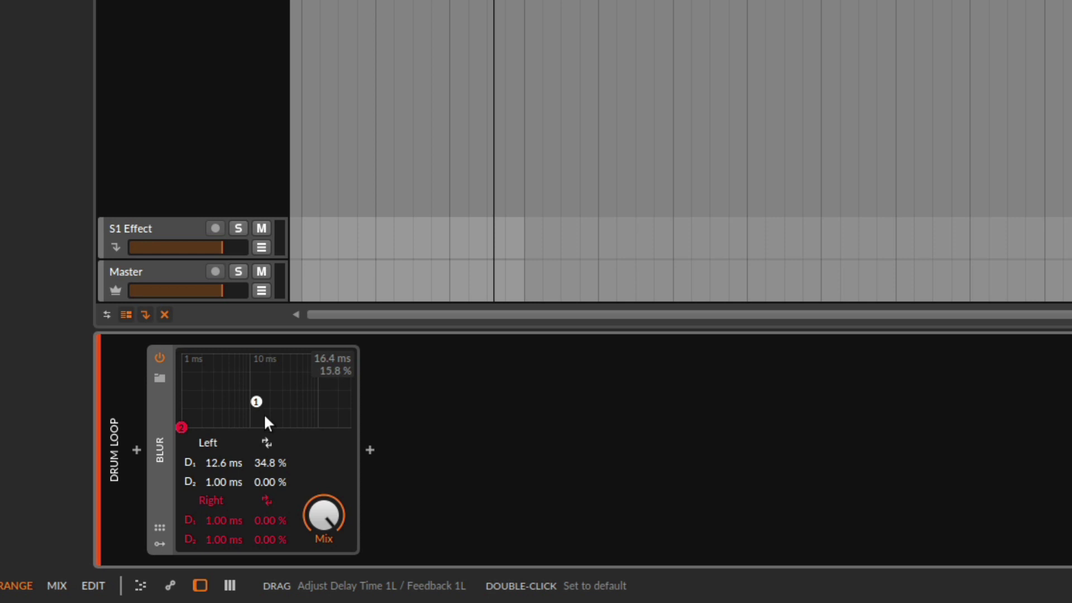
pyautogui.press('space')
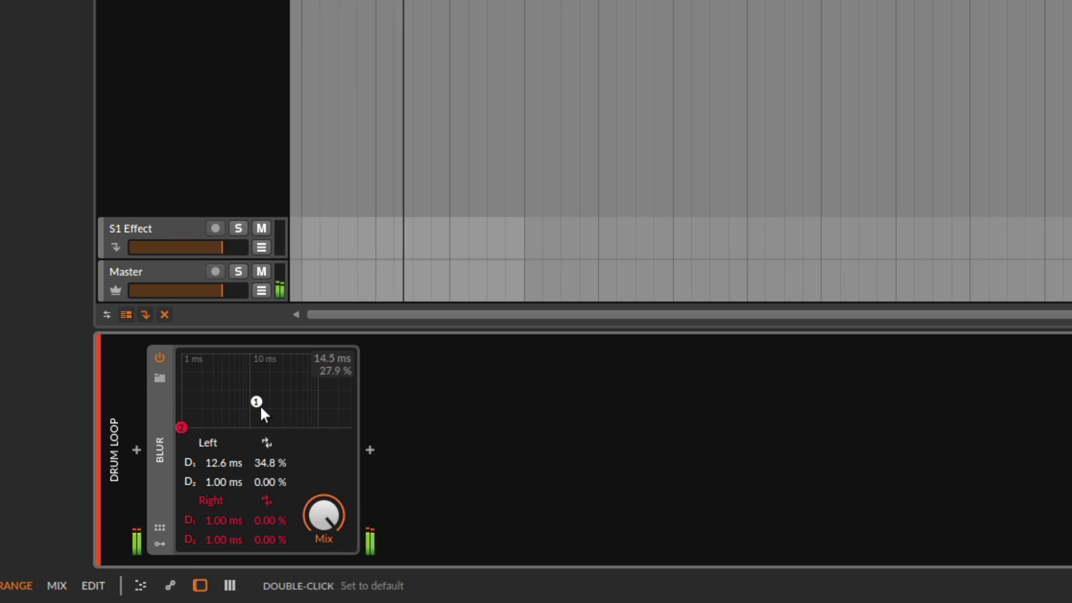
pyautogui.press('space')
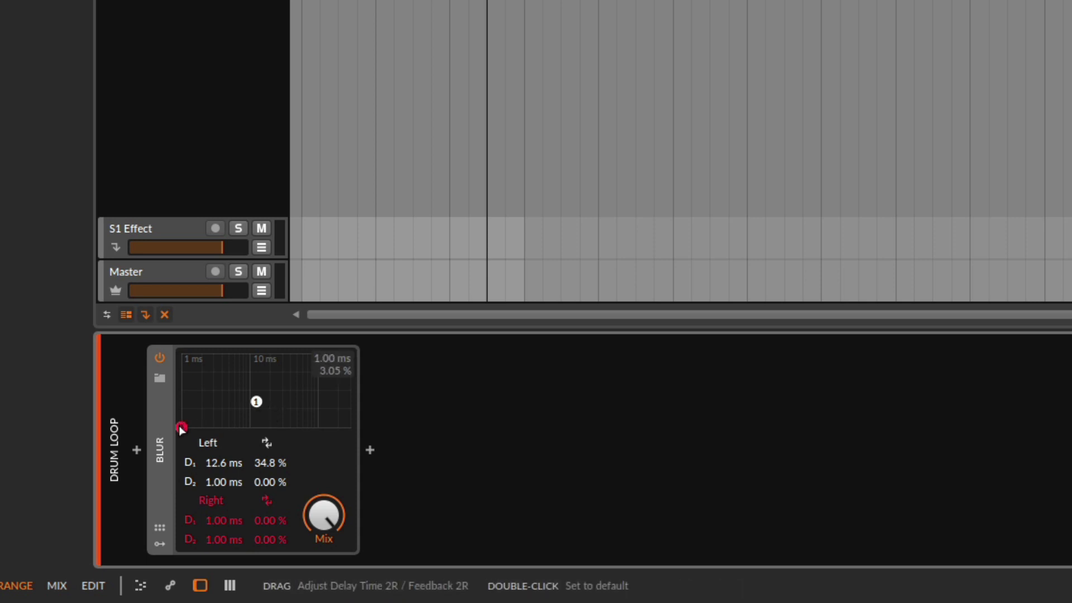
# - Lengthen both right delay nodes, settling right node 1 near 44.3 ms with 31.5% feedback
pyautogui.moveTo(181, 429); pyautogui.dragTo(203, 420)
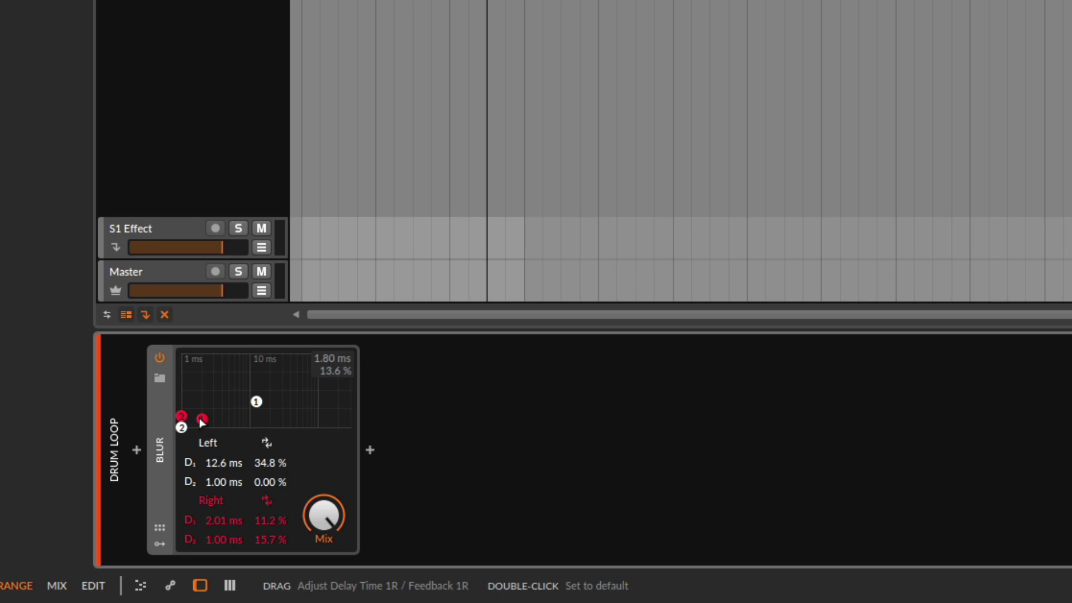
pyautogui.moveTo(201, 423); pyautogui.dragTo(301, 403)
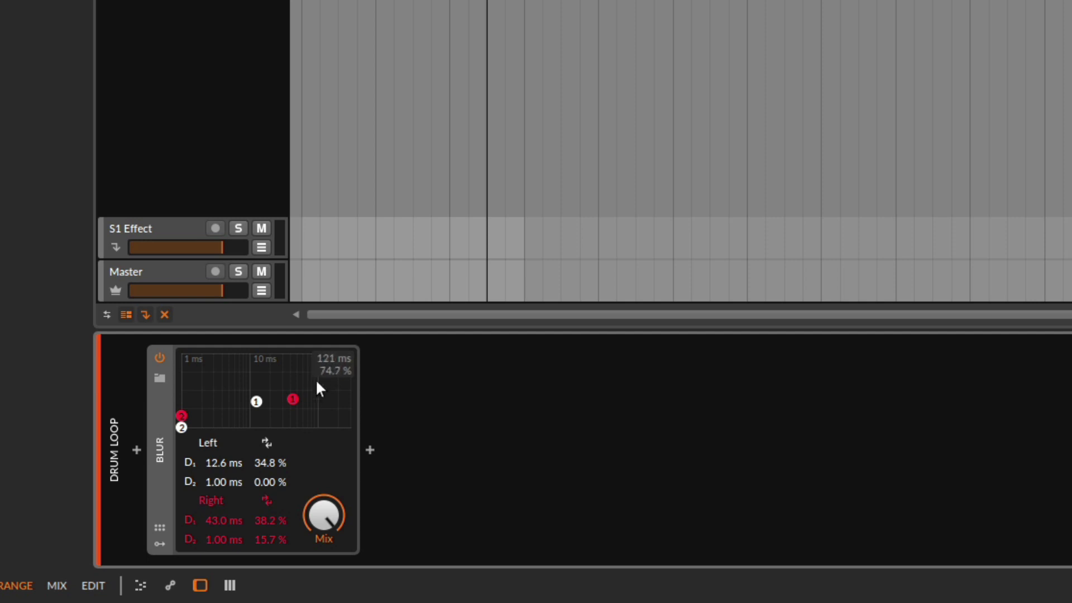
pyautogui.press('space')
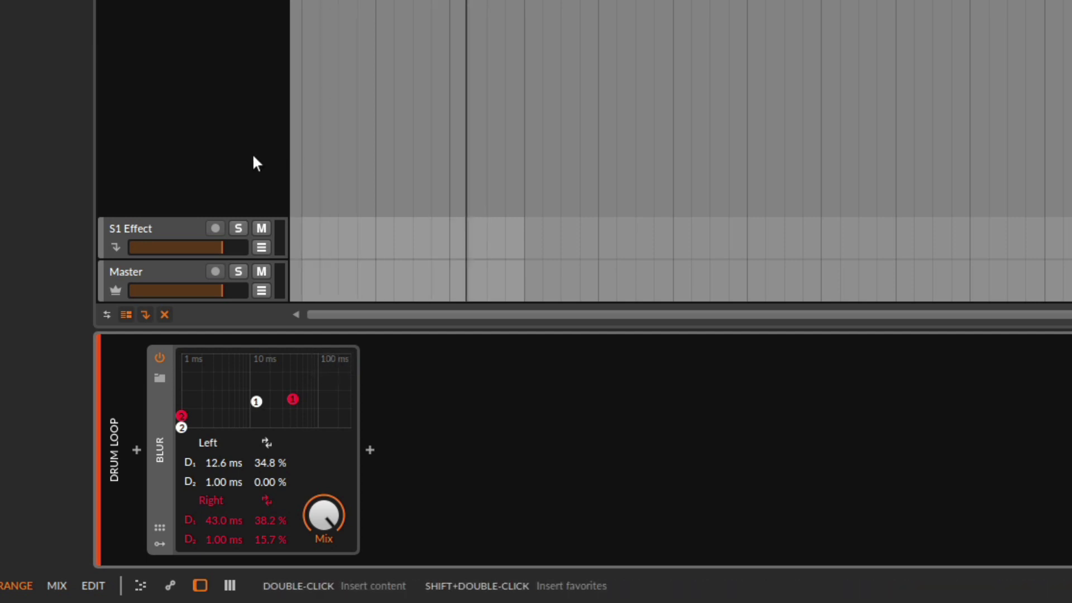
pyautogui.moveTo(287, 397); pyautogui.dragTo(288, 401)
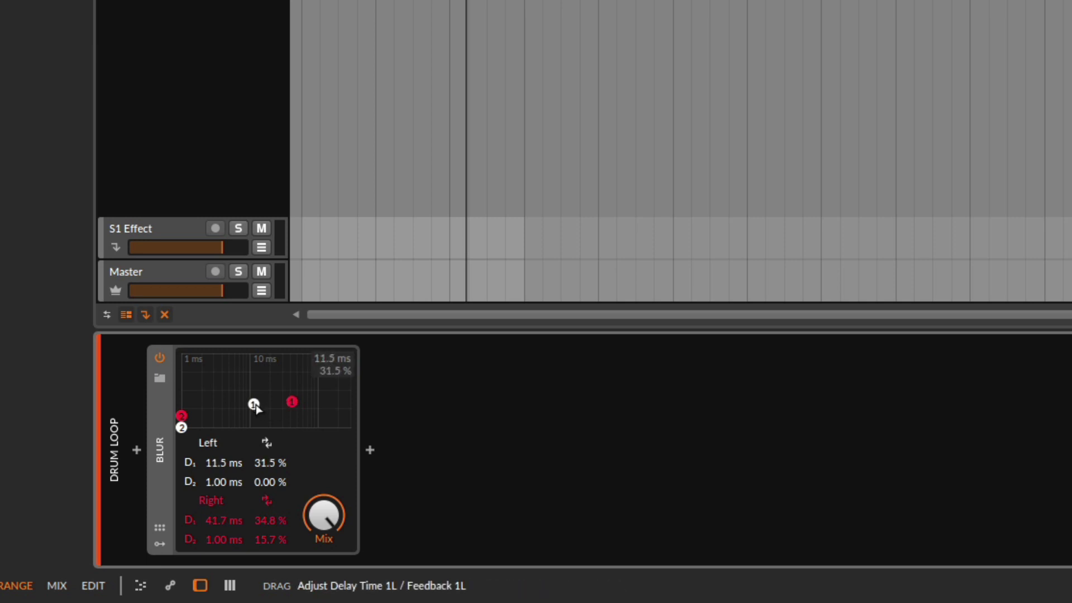
pyautogui.moveTo(287, 401); pyautogui.dragTo(291, 405)
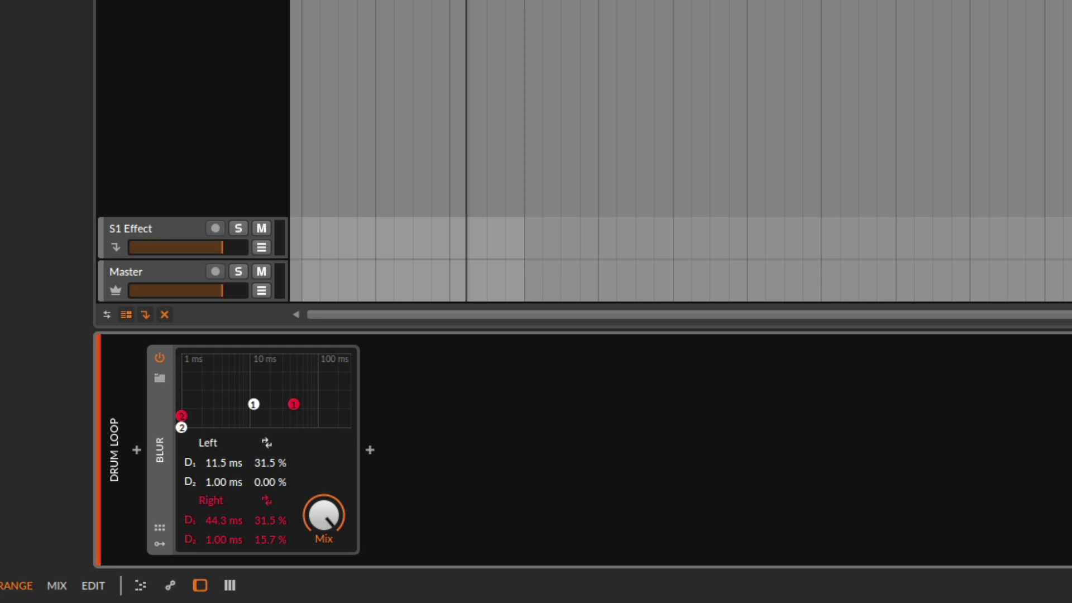
pyautogui.press('space')
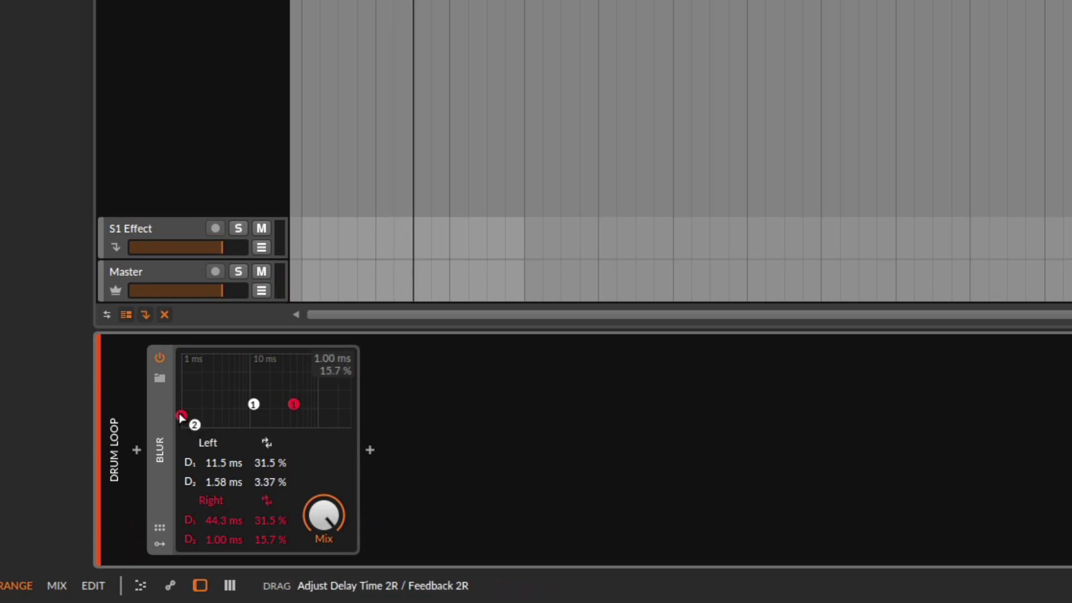
# - Move right node 2 near 10 ms and pull the left nodes into short delays, auditioning the cluster
pyautogui.moveTo(188, 409); pyautogui.dragTo(254, 404)
pyautogui.moveTo(195, 425); pyautogui.dragTo(241, 420)
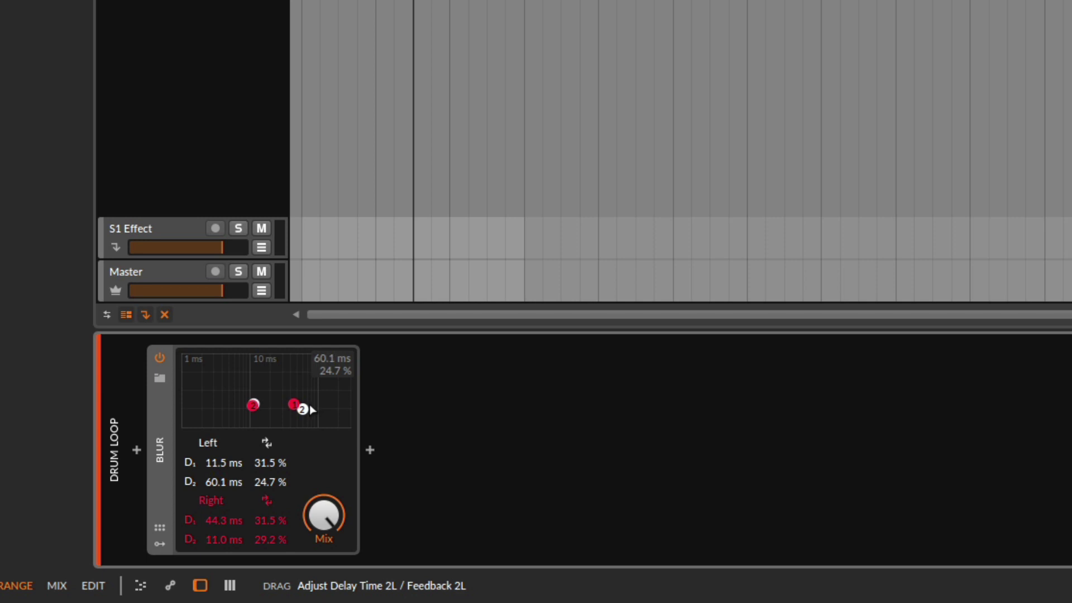
pyautogui.moveTo(302, 400); pyautogui.dragTo(291, 407)
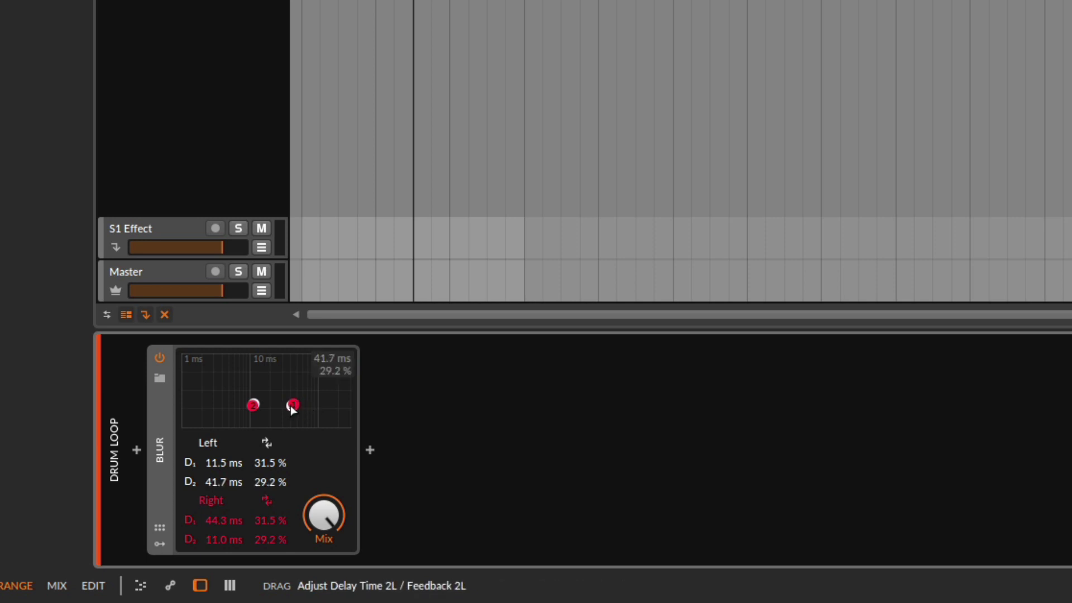
pyautogui.press('space')
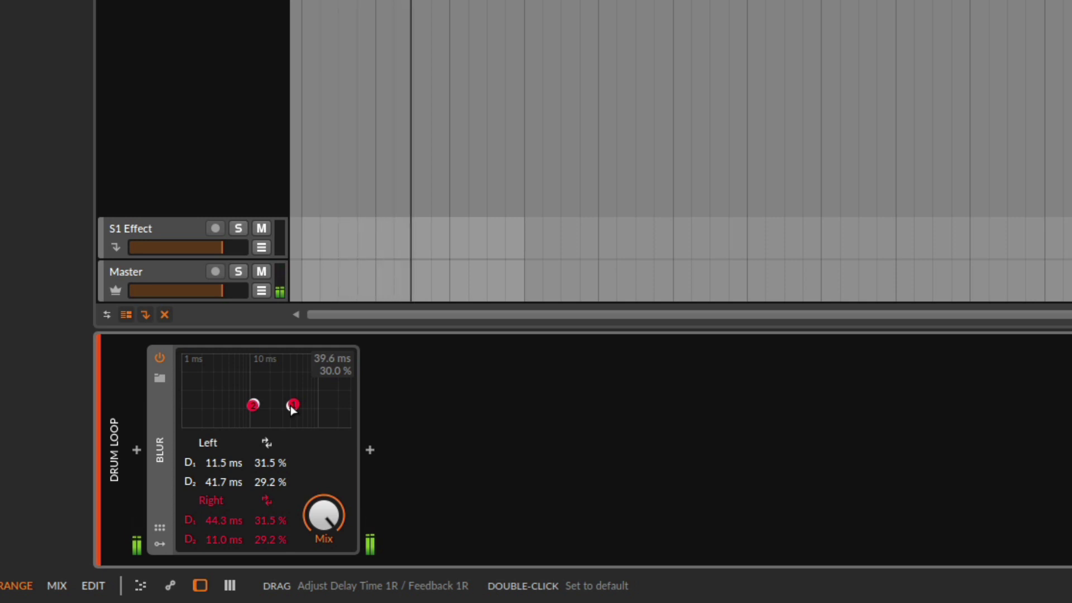
pyautogui.press('space')
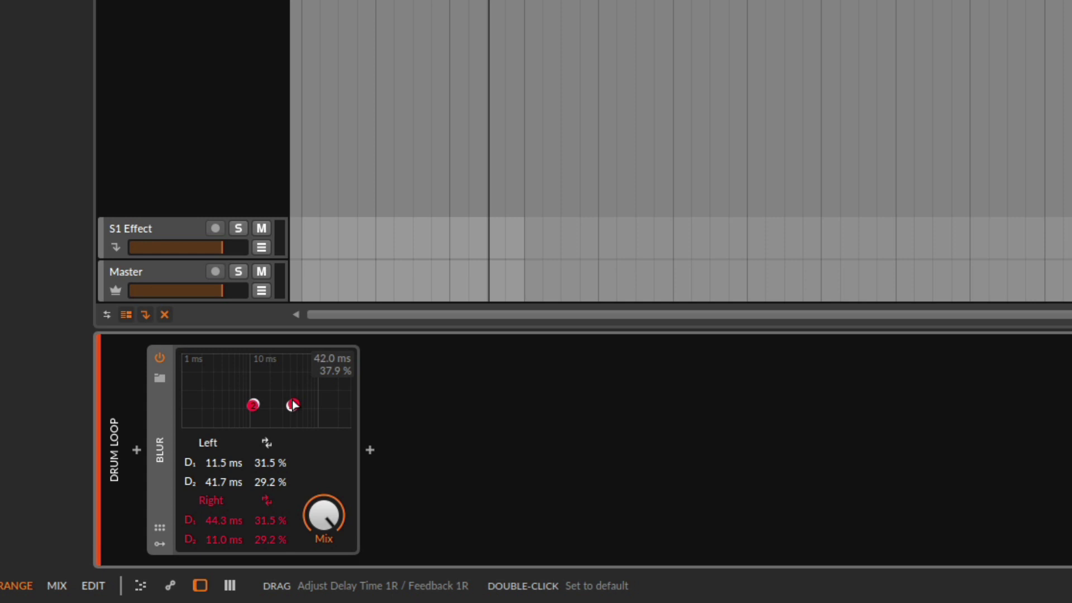
pyautogui.moveTo(255, 403); pyautogui.dragTo(291, 408)
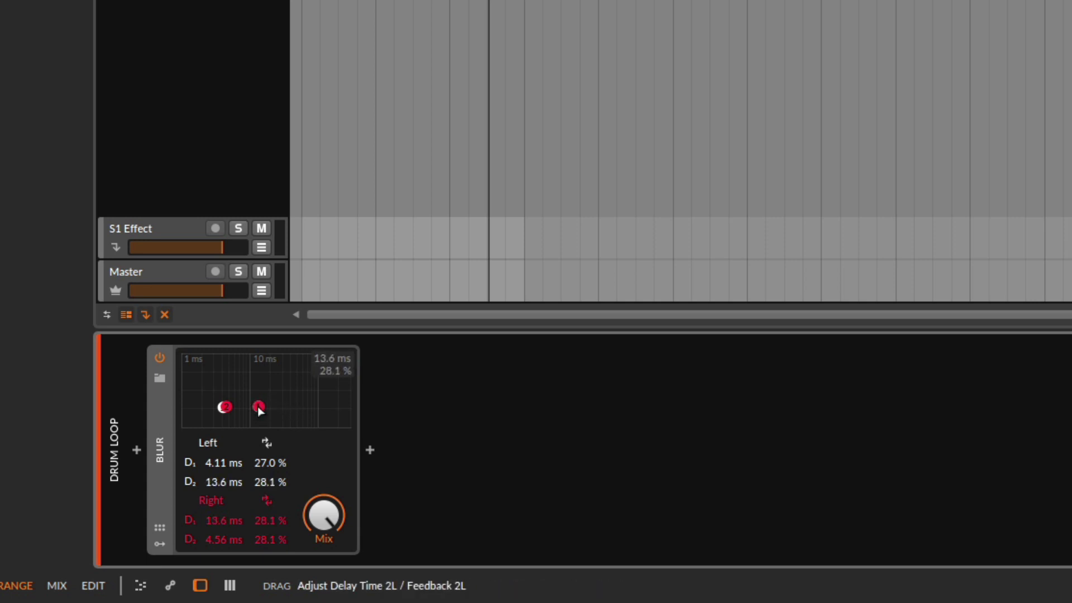
pyautogui.press('space')
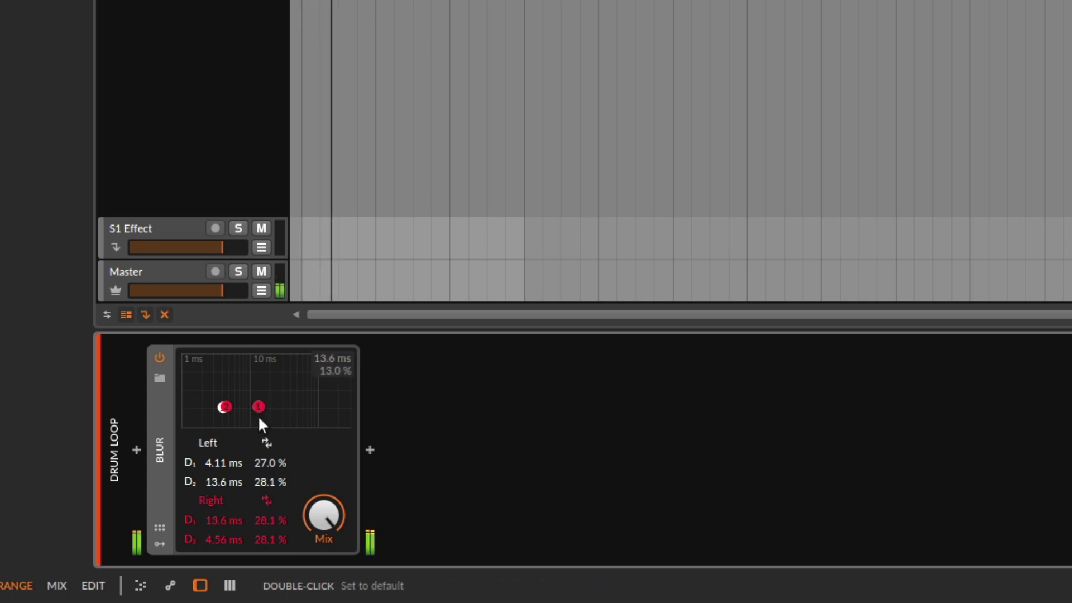
# - A/B the Blur against the dry loop, set right node 2 to 8.11 ms, and lower Mix to about 27%
pyautogui.click(159, 357)
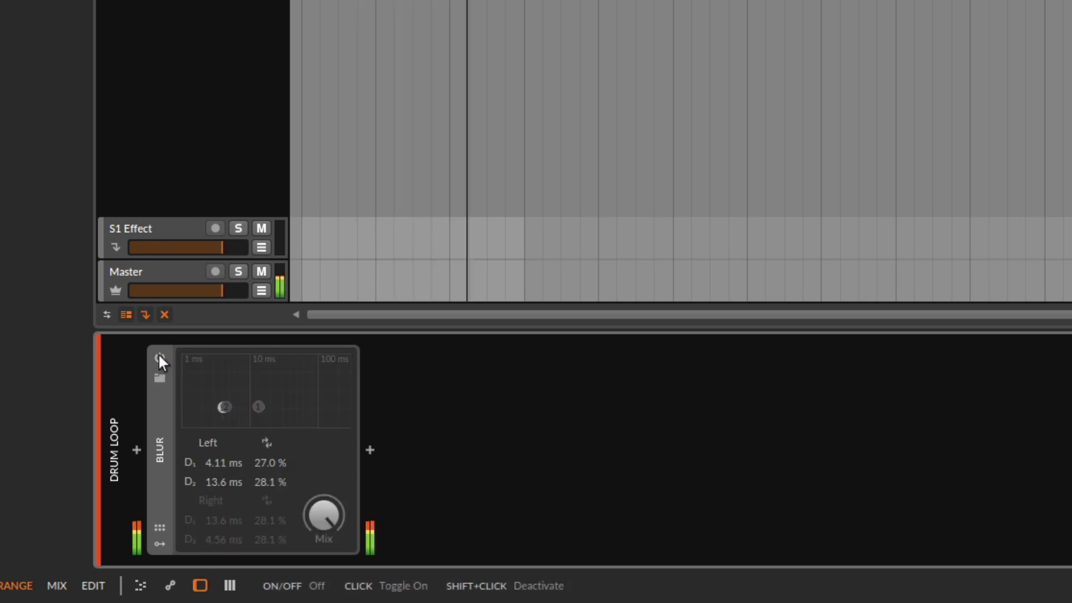
pyautogui.click(159, 357)
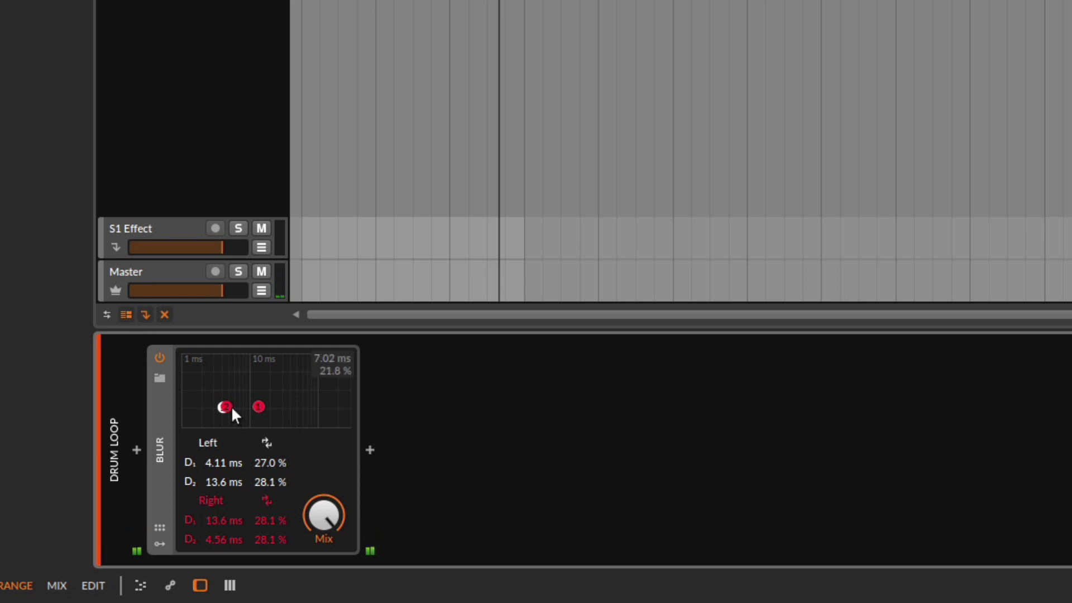
pyautogui.moveTo(231, 407); pyautogui.dragTo(272, 408)
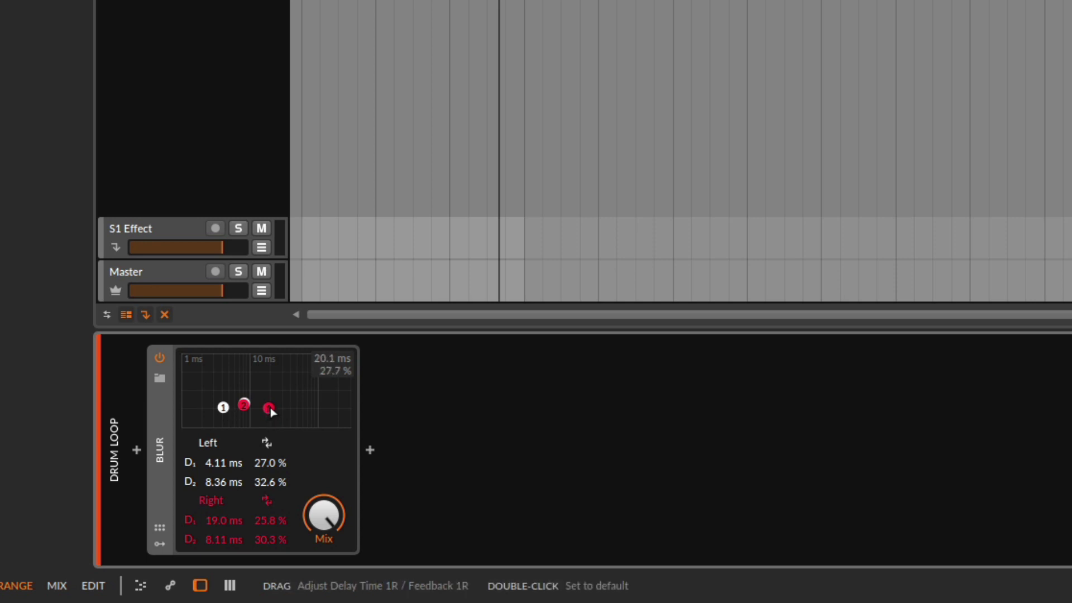
pyautogui.press('space')
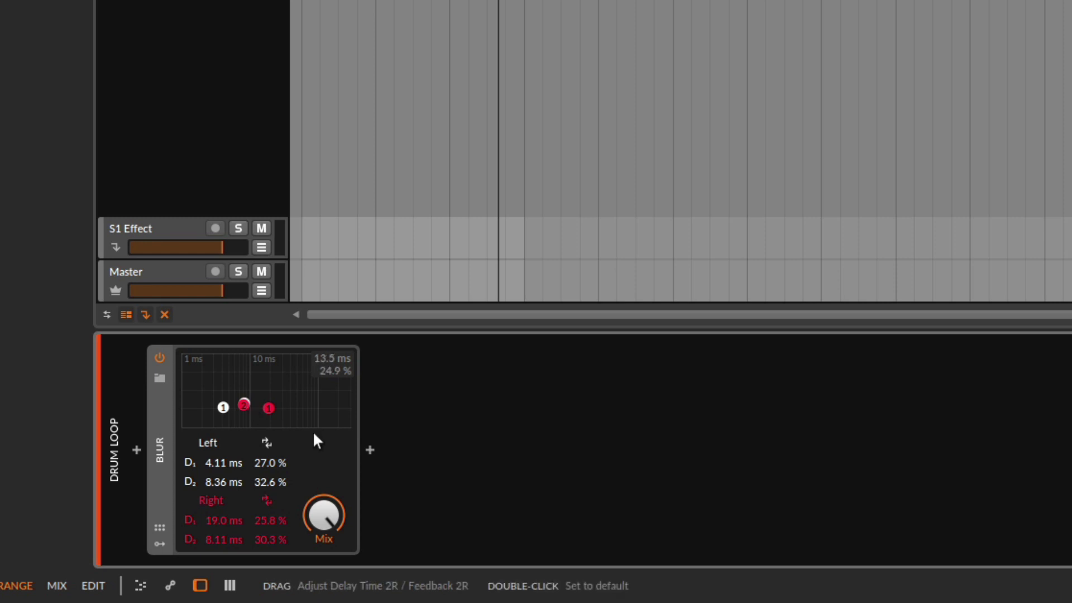
pyautogui.moveTo(323, 509); pyautogui.dragTo(320, 533)
pyautogui.press('space')
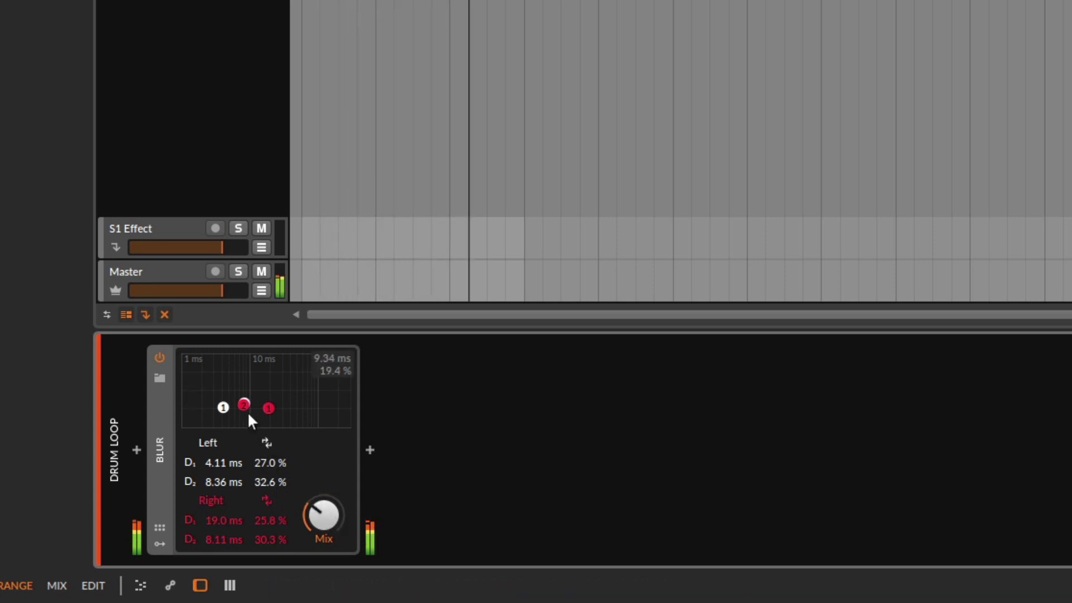
# - Compare Blur with the dry loop, then push right node 2 to a long delay with higher feedback
pyautogui.click(159, 358)
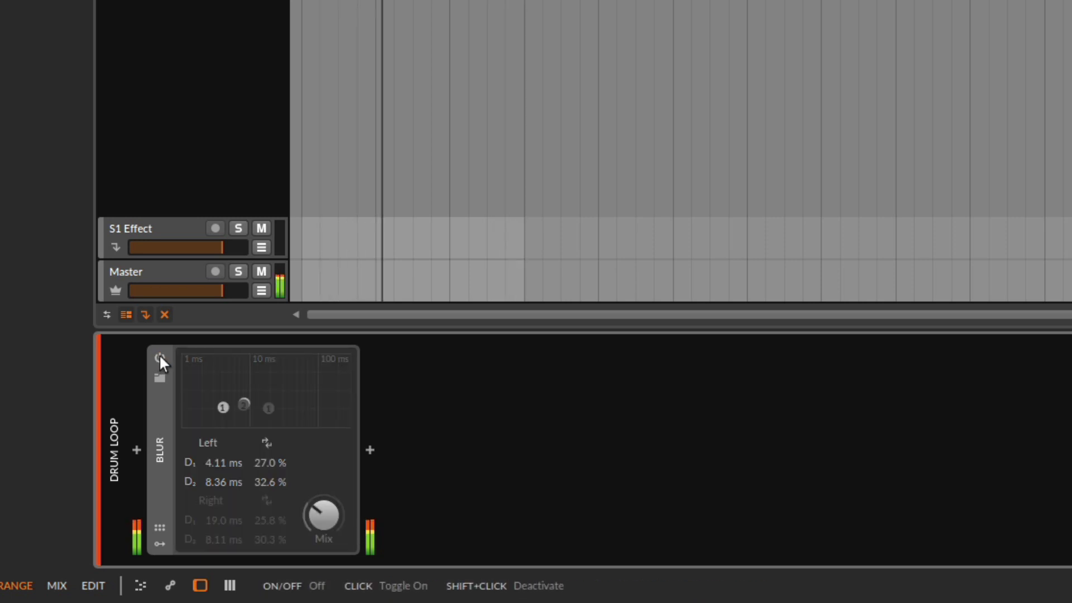
pyautogui.click(160, 357)
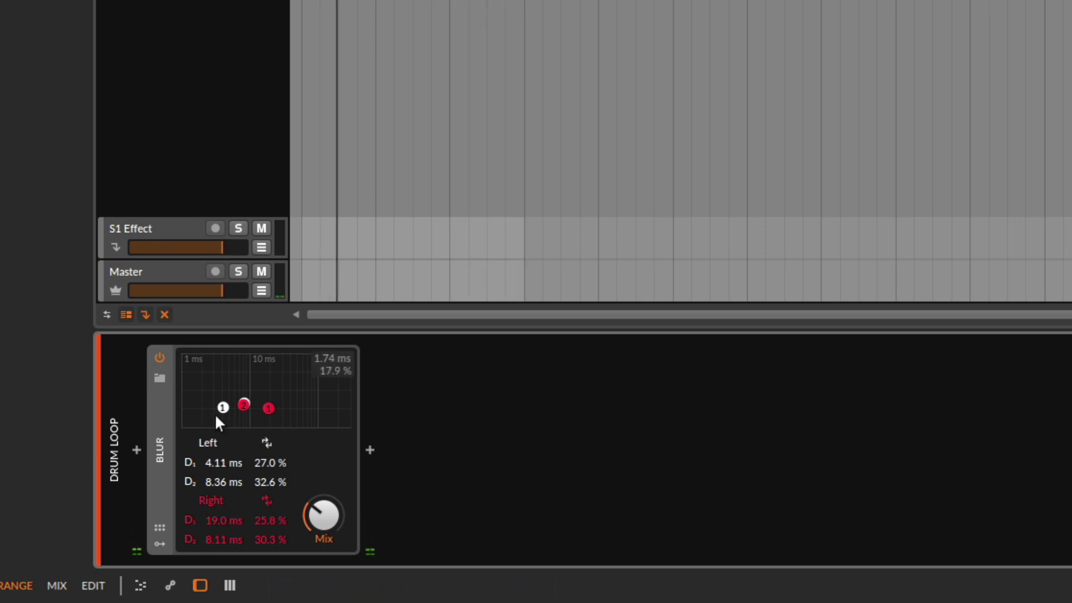
pyautogui.moveTo(246, 408); pyautogui.dragTo(247, 408)
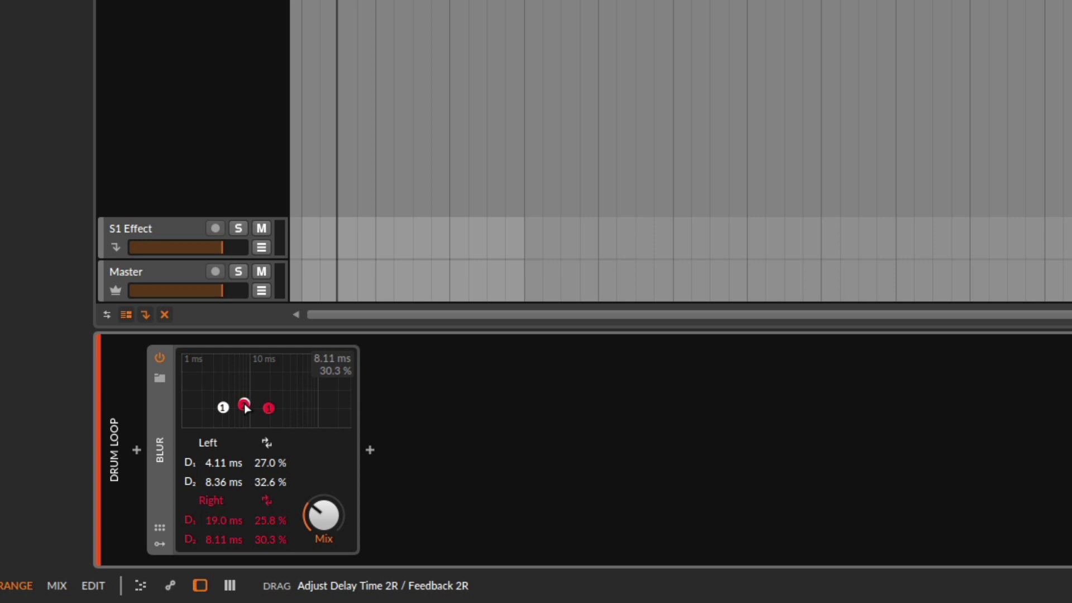
pyautogui.moveTo(309, 384); pyautogui.dragTo(315, 378)
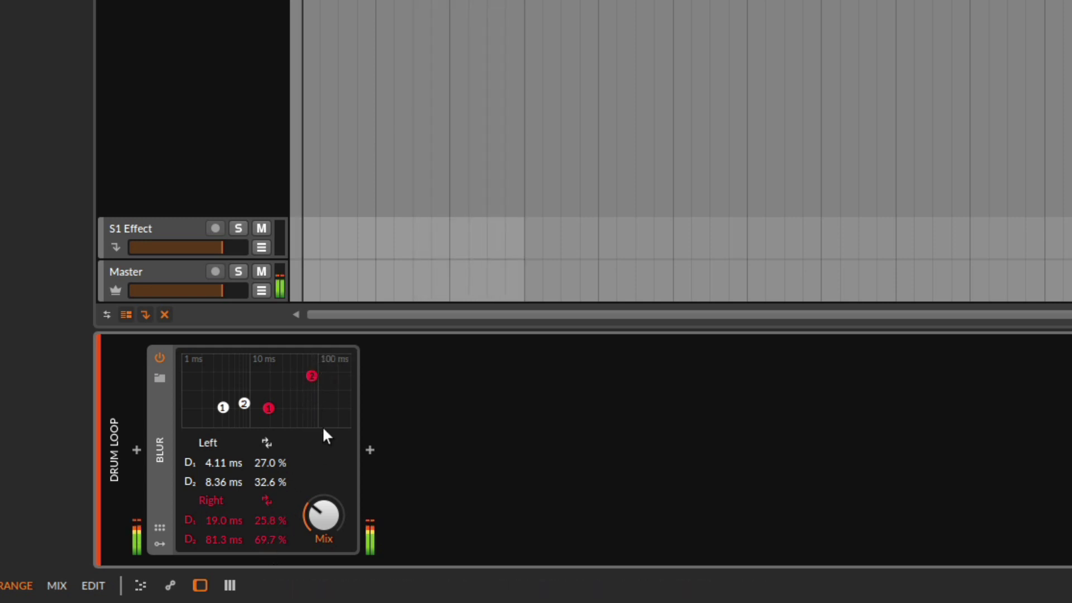
pyautogui.moveTo(311, 376); pyautogui.dragTo(309, 372)
# - Bring the nodes back short: left 11.2/4.56 ms, right 10.3/5.64 ms
pyautogui.moveTo(223, 407); pyautogui.dragTo(317, 386)
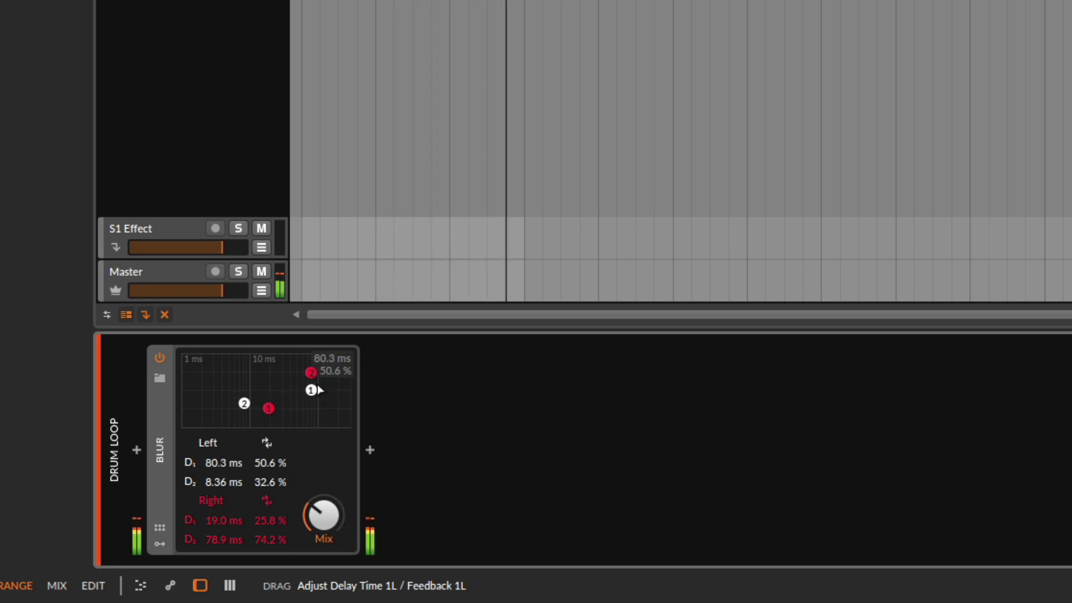
pyautogui.moveTo(244, 404)
pyautogui.mouseDown()
pyautogui.moveTo(226, 413)
pyautogui.moveTo(254, 413)
pyautogui.moveTo(237, 409)
pyautogui.mouseUp()
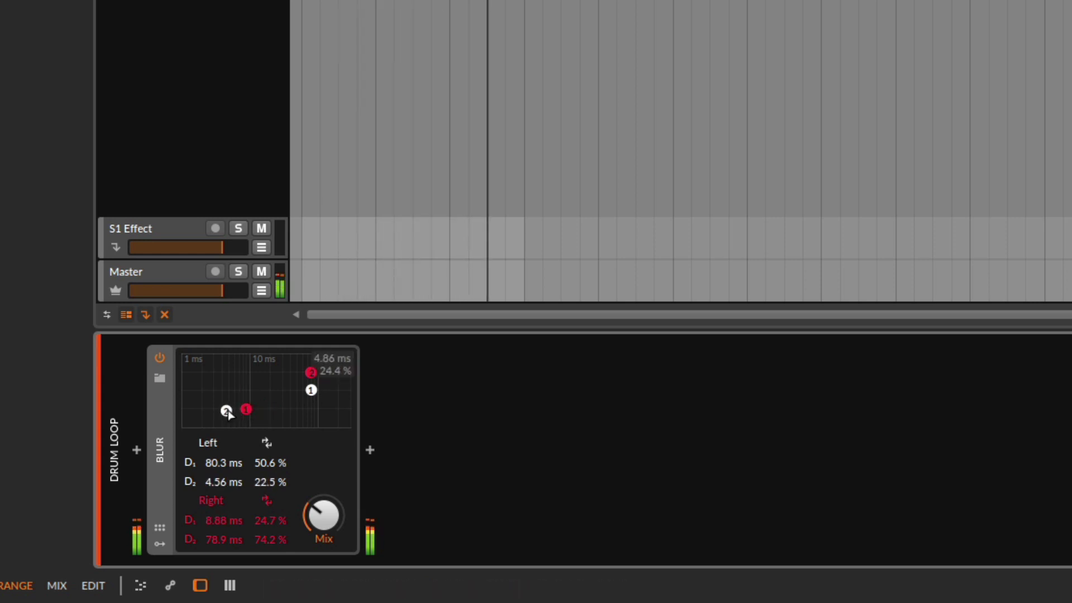
pyautogui.moveTo(246, 410); pyautogui.dragTo(316, 364)
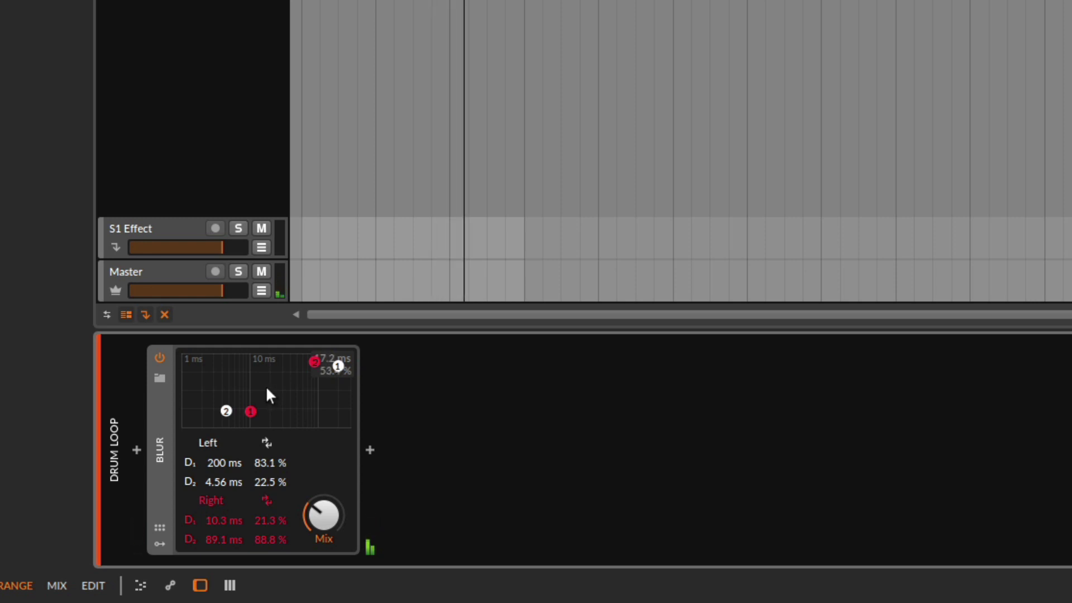
pyautogui.moveTo(314, 362); pyautogui.dragTo(218, 417)
pyautogui.moveTo(337, 368); pyautogui.dragTo(249, 419)
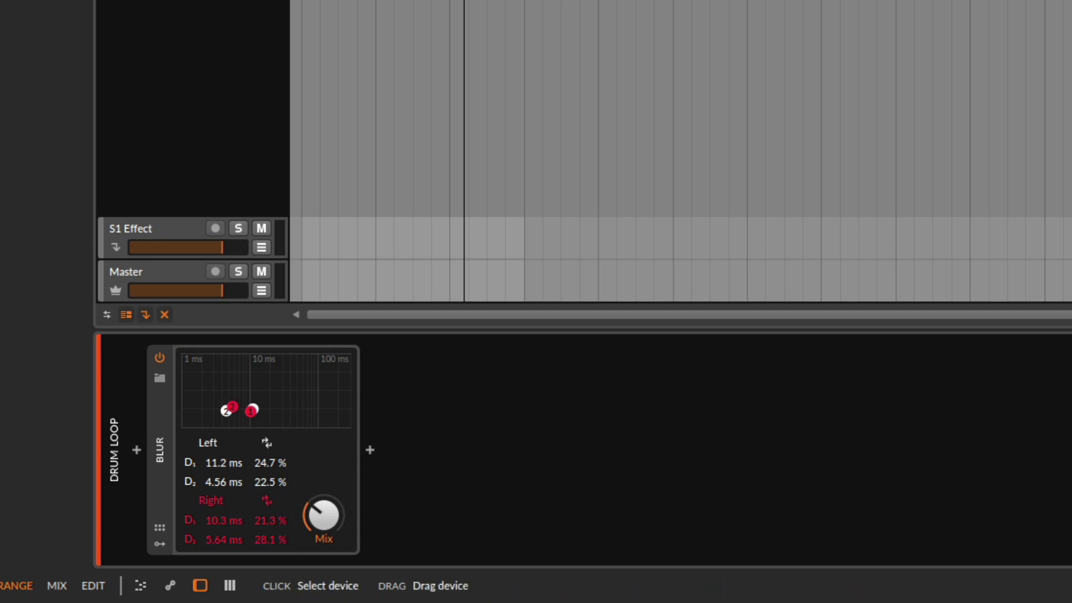
# - Paste a trial Delay-4 after Blur, set right node 2 to 4.84 ms/22.5%, then delete Delay-4
pyautogui.hotkey('ctrl', 'v')
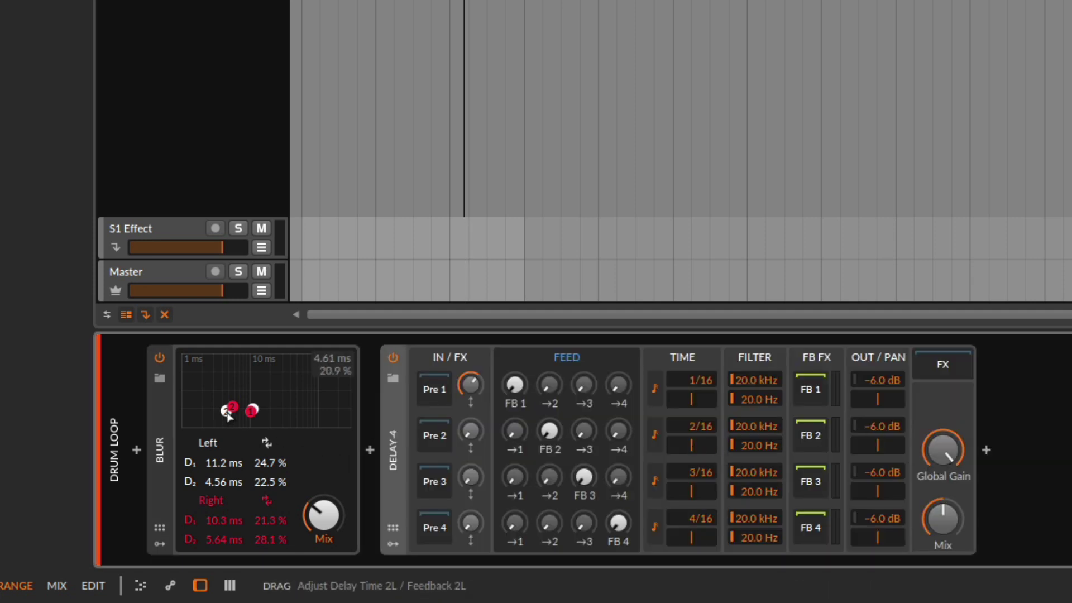
pyautogui.moveTo(230, 409); pyautogui.dragTo(228, 417)
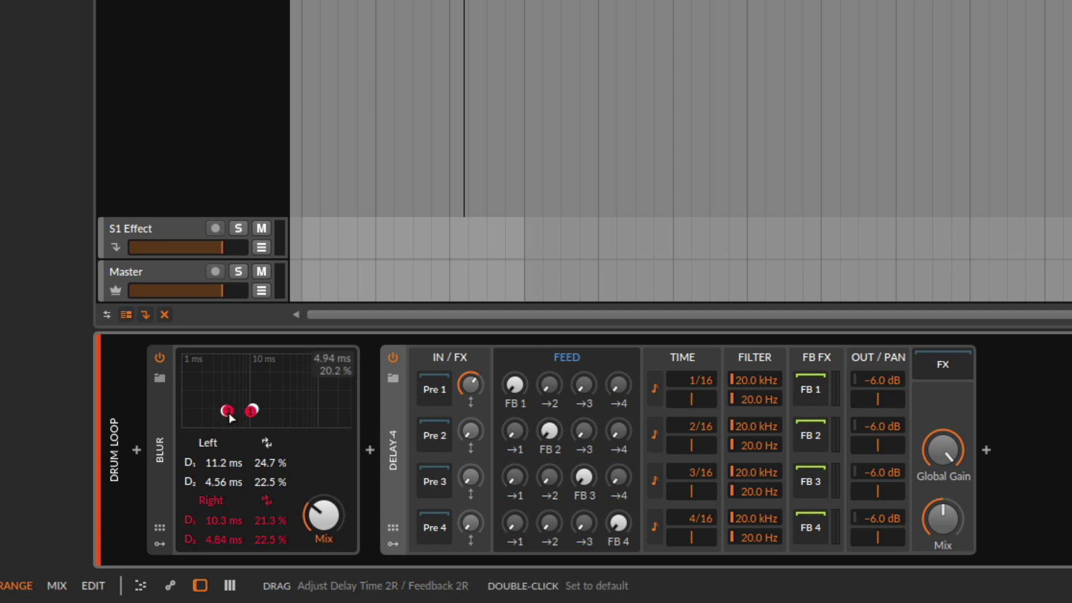
pyautogui.moveTo(878, 399); pyautogui.dragTo(886, 397)
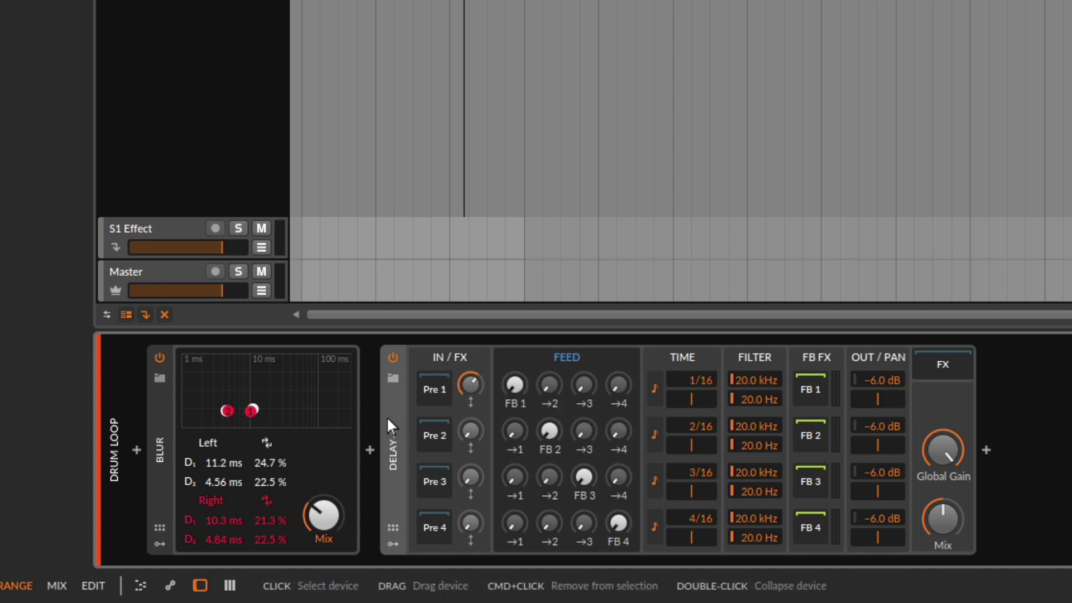
pyautogui.press('Delete')
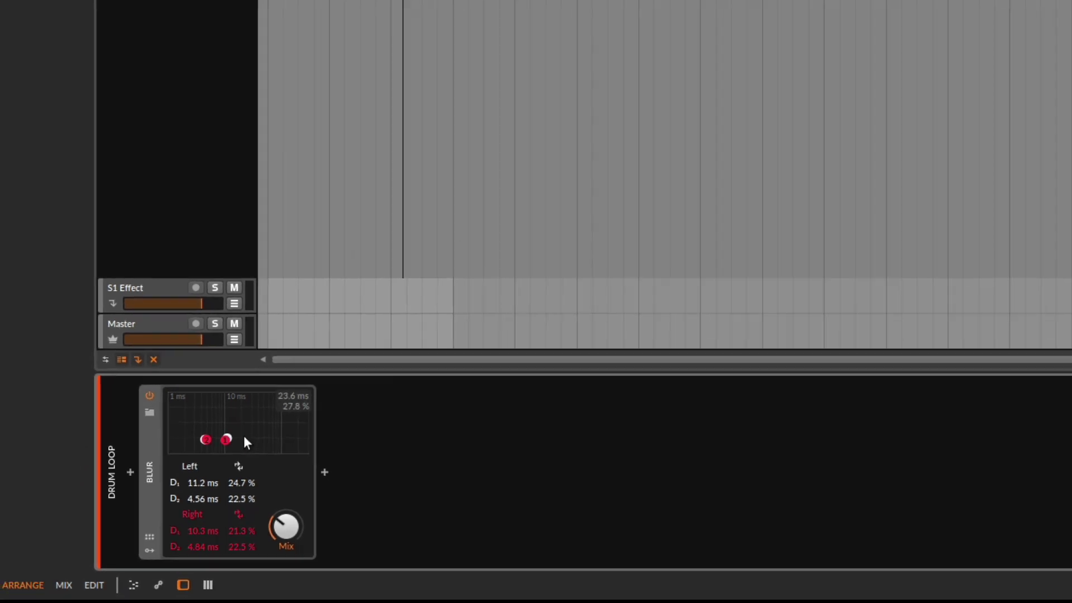